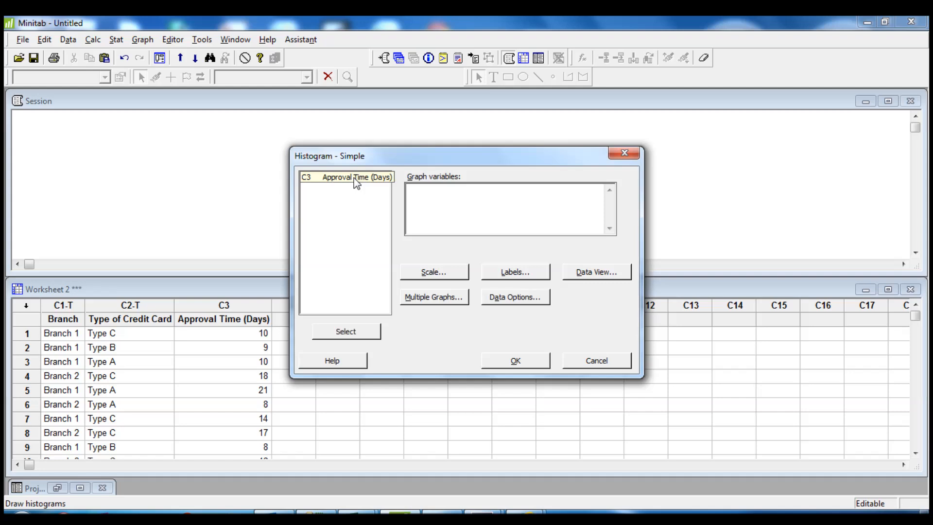
# Create a simple histogram of Approval Time (Days).
pyautogui.click(354, 333)
pyautogui.click(532, 363)
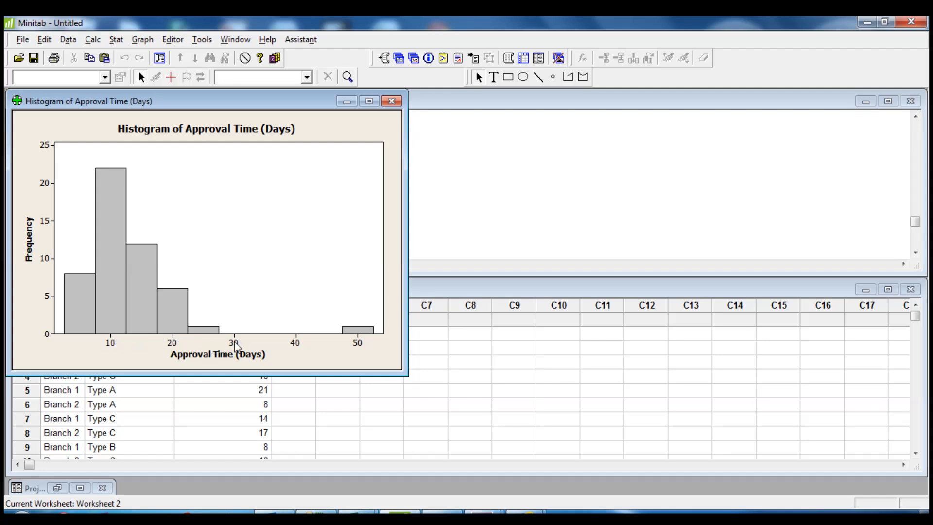
# Open the histogram's x-axis scale settings and switch the major ticks from automatic to specified positions.
pyautogui.doubleClick(176, 342)
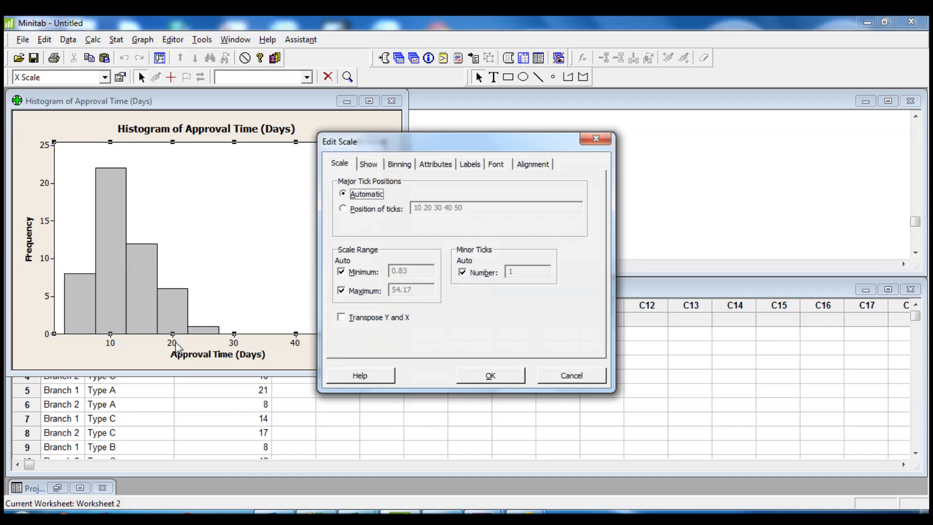
pyautogui.moveTo(426, 144); pyautogui.dragTo(524, 122)
pyautogui.click(497, 144)
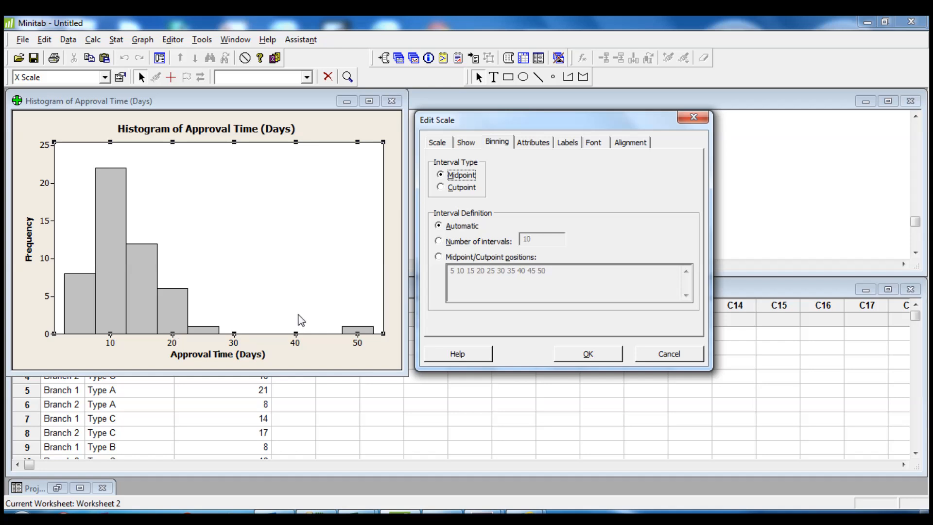
pyautogui.click(438, 142)
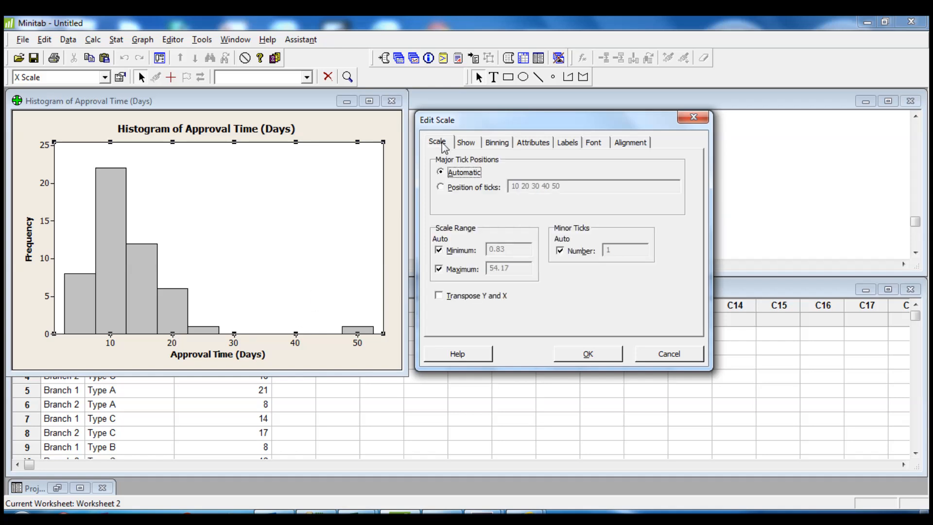
pyautogui.click(440, 188)
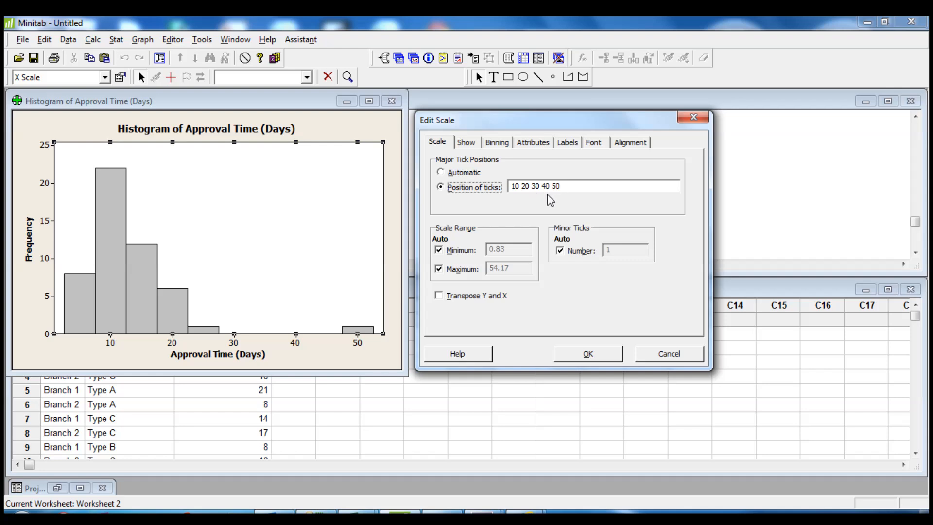
pyautogui.click(500, 143)
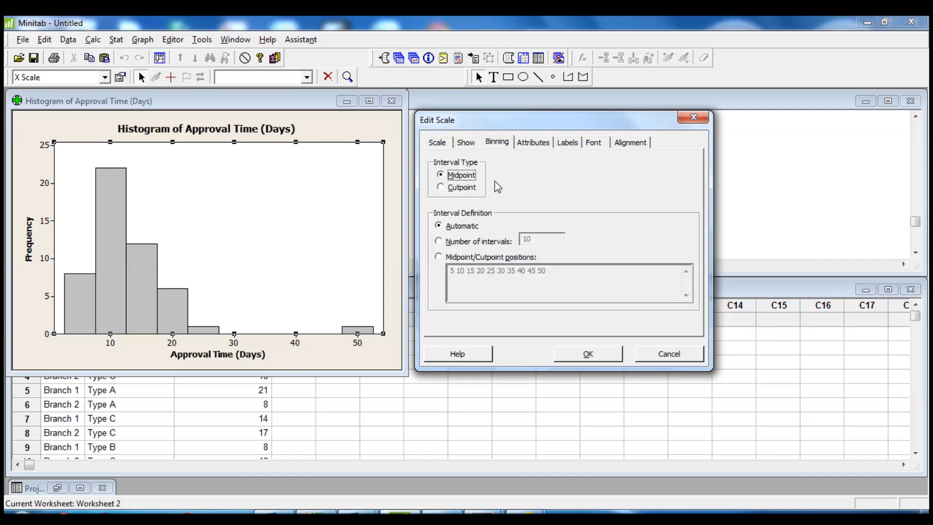
pyautogui.click(440, 257)
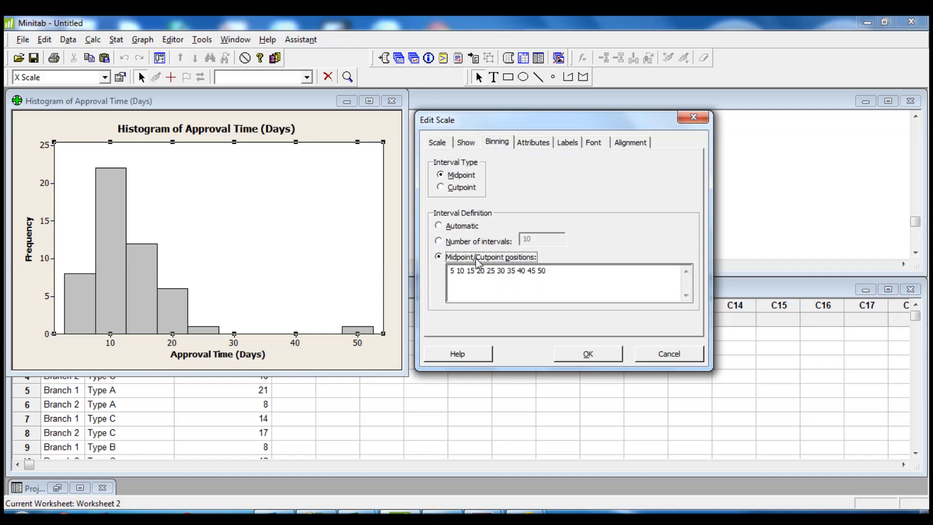
pyautogui.moveTo(559, 271); pyautogui.dragTo(445, 270)
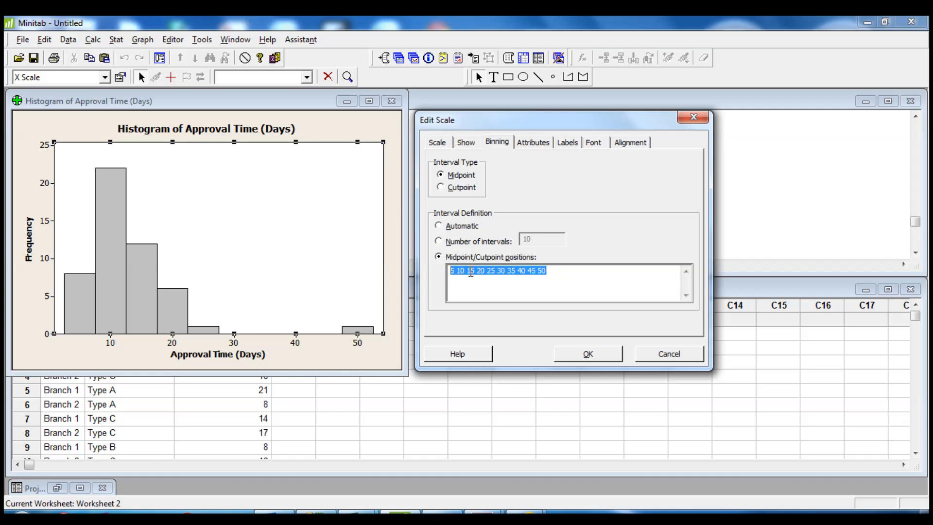
pyautogui.rightClick(470, 273)
pyautogui.click(507, 318)
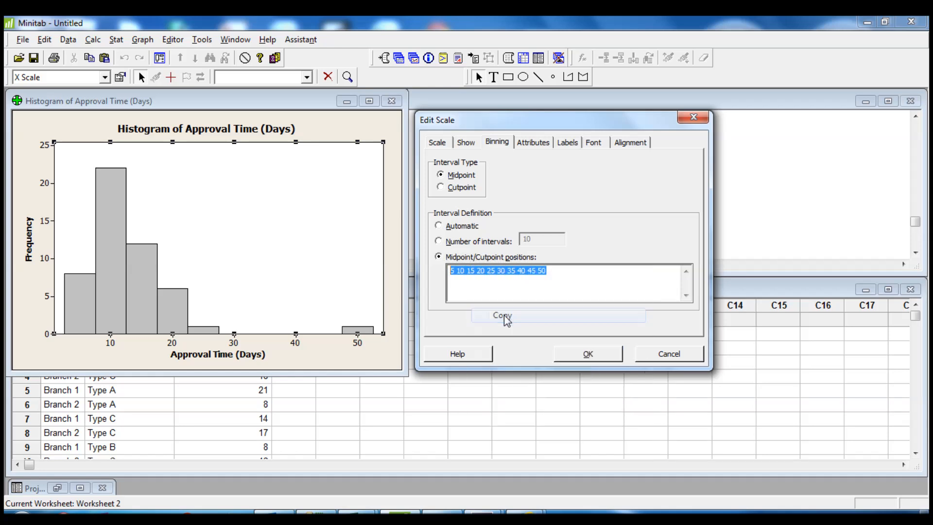
pyautogui.click(444, 143)
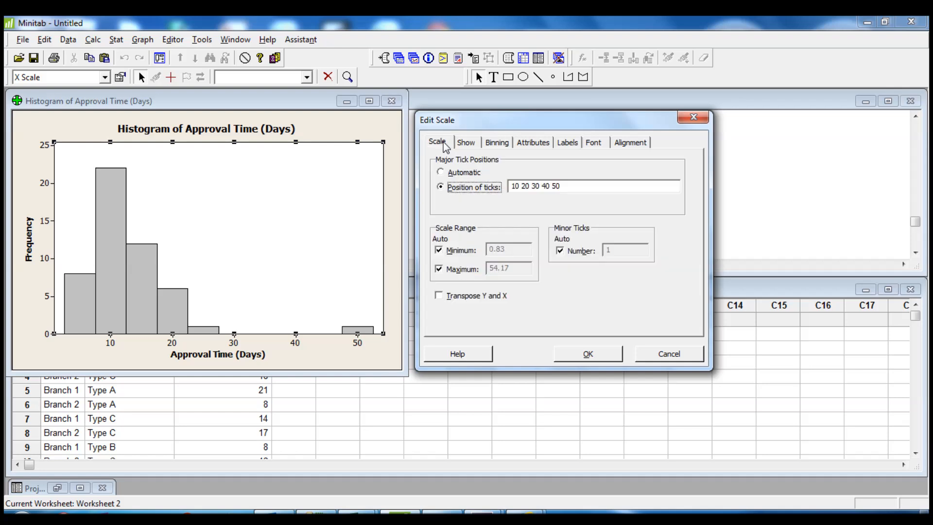
pyautogui.moveTo(563, 186); pyautogui.dragTo(508, 184)
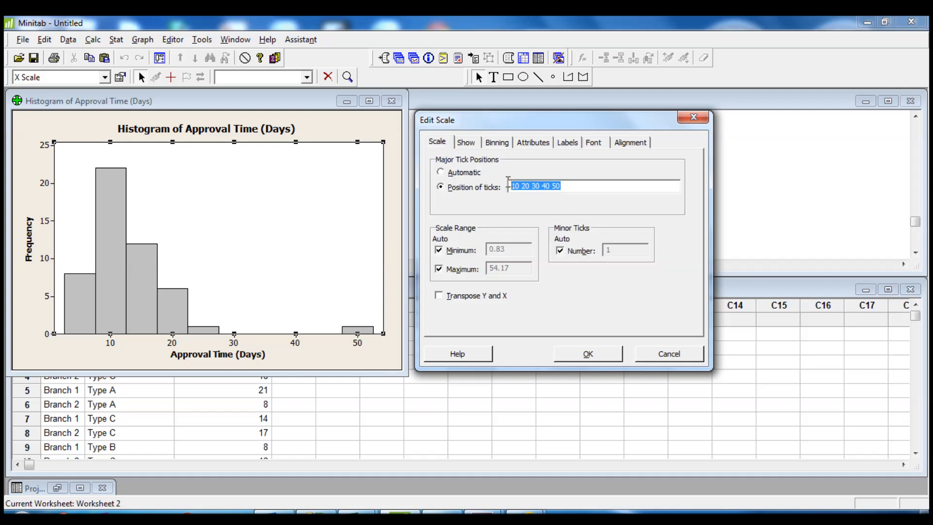
pyautogui.rightClick(544, 191)
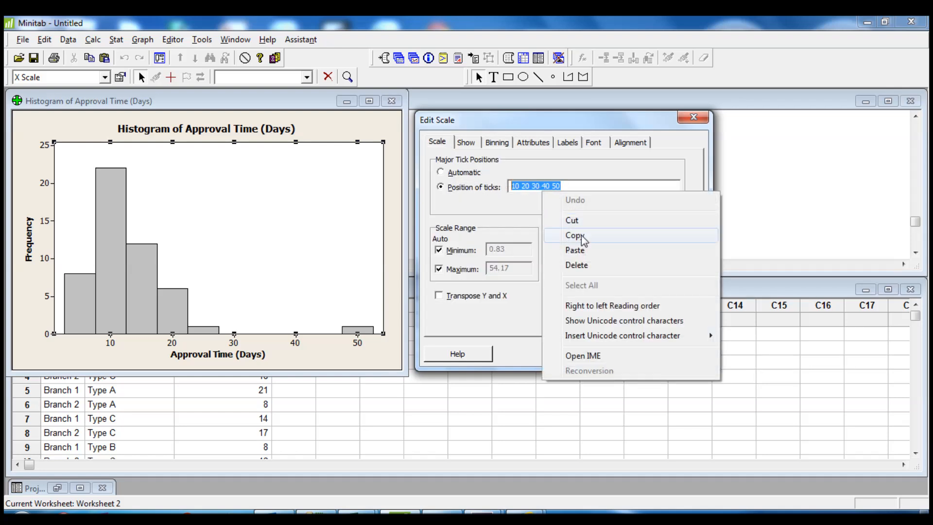
pyautogui.click(572, 246)
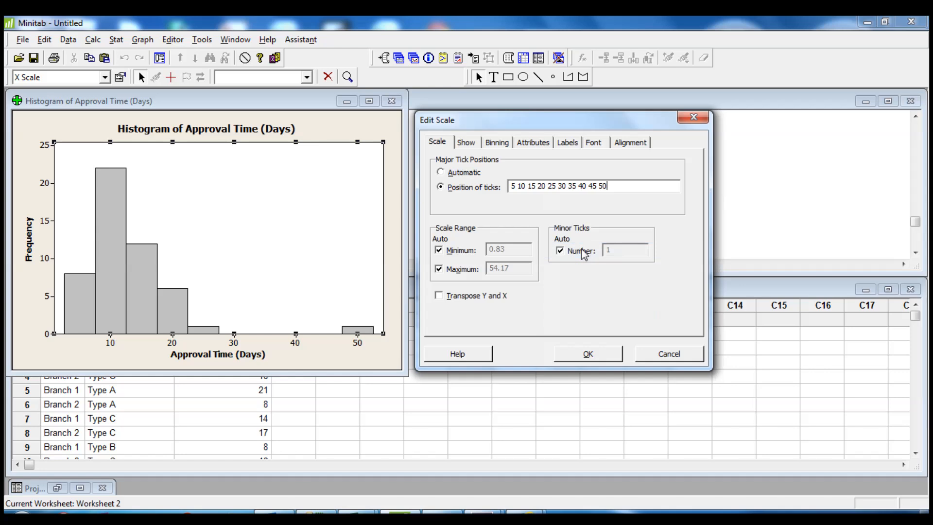
pyautogui.click(585, 355)
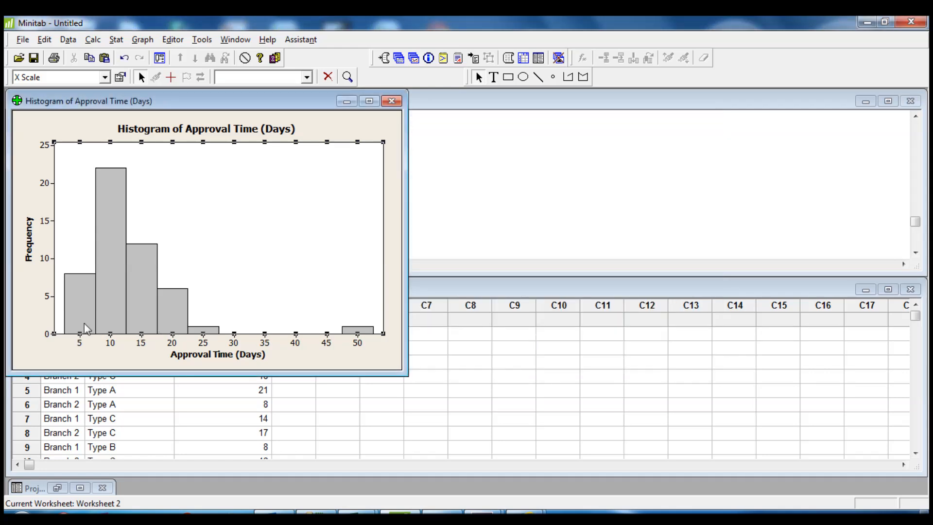
pyautogui.click(353, 365)
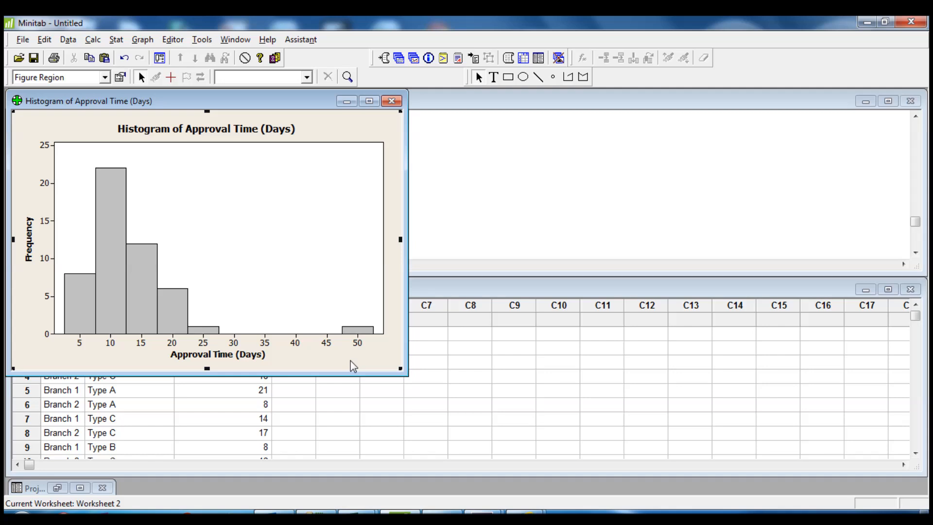
# Set the histogram's number of binning intervals to 20 and apply it.
pyautogui.click(270, 343)
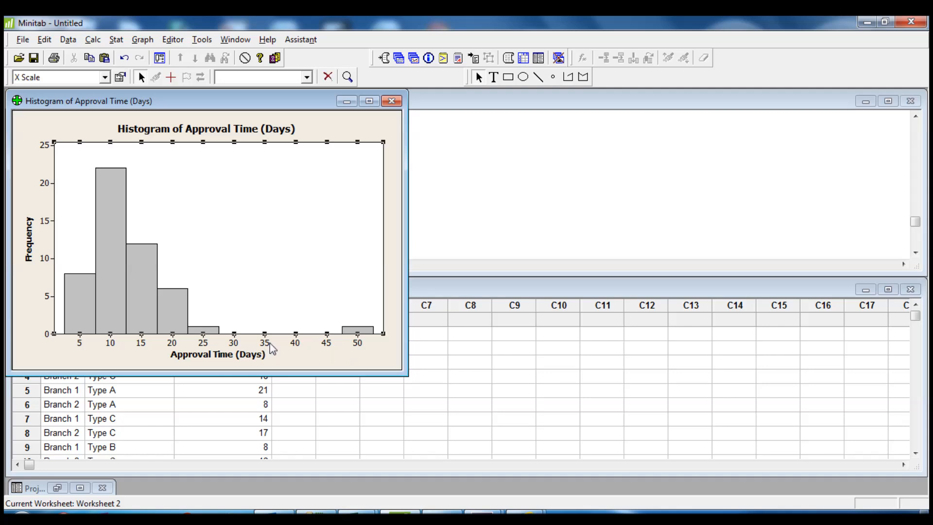
pyautogui.doubleClick(270, 346)
pyautogui.moveTo(410, 144); pyautogui.dragTo(504, 116)
pyautogui.click(492, 140)
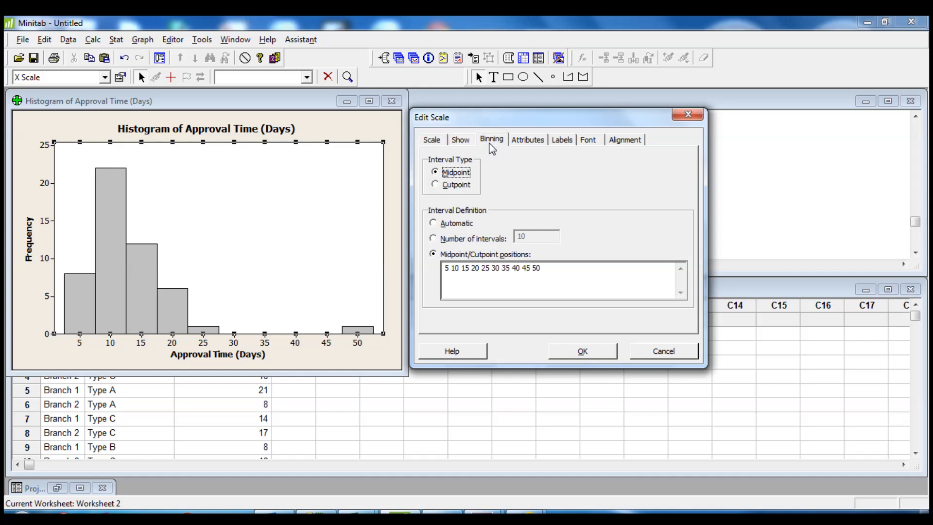
pyautogui.click(433, 238)
pyautogui.moveTo(535, 237); pyautogui.dragTo(517, 237)
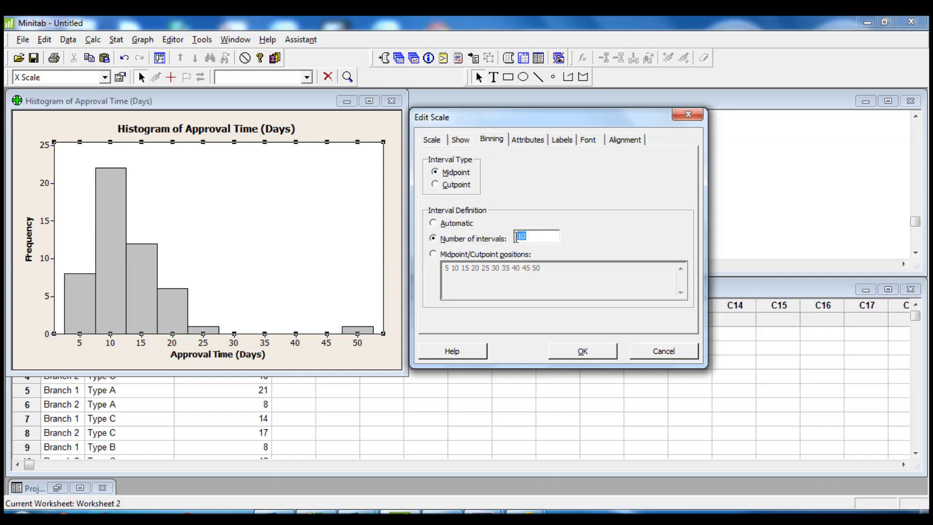
pyautogui.write('2')
pyautogui.click(592, 353)
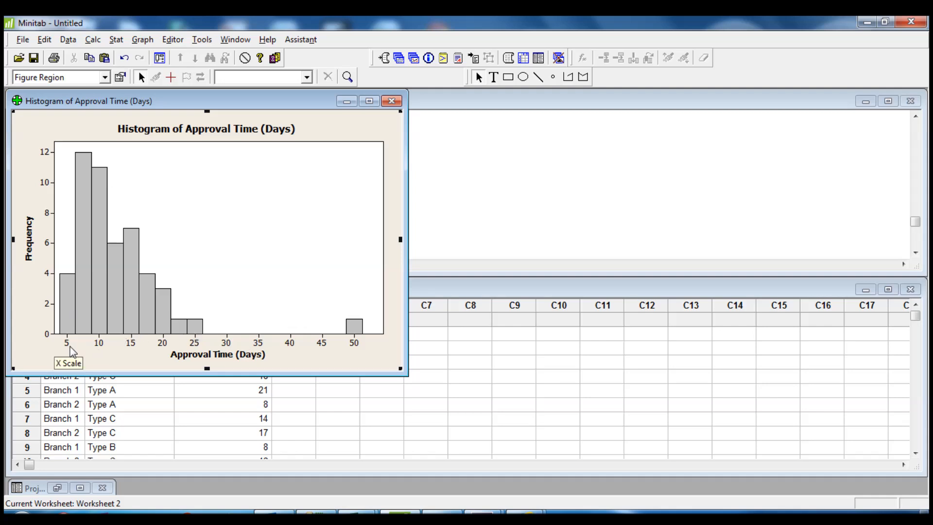
# Switch the binning to midpoint positions and copy the full midpoint list from 5 to 52.5 in steps of 2.5.
pyautogui.doubleClick(132, 345)
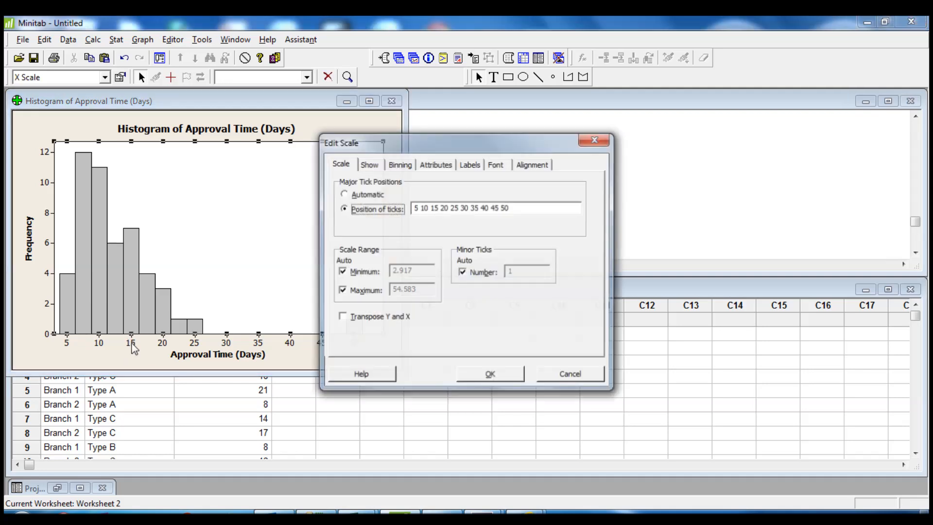
pyautogui.click(400, 164)
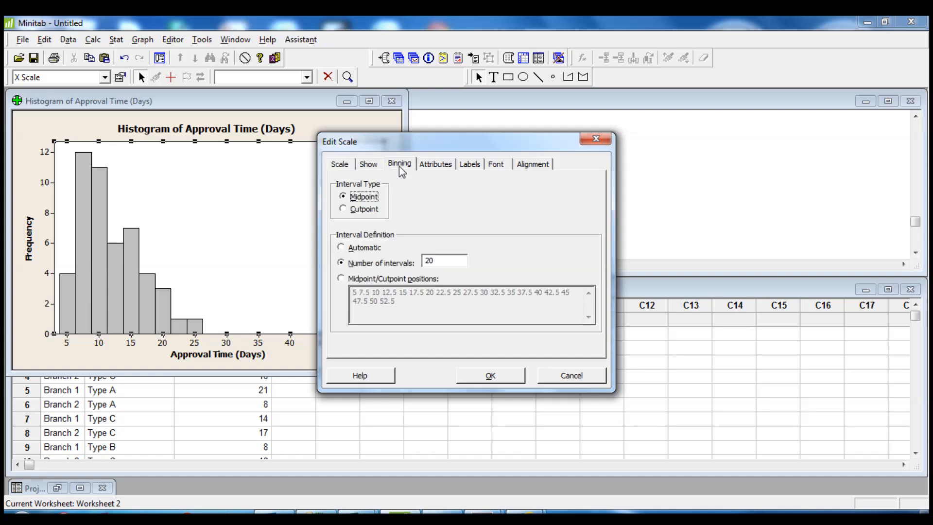
pyautogui.click(341, 277)
pyautogui.moveTo(395, 301); pyautogui.dragTo(330, 284)
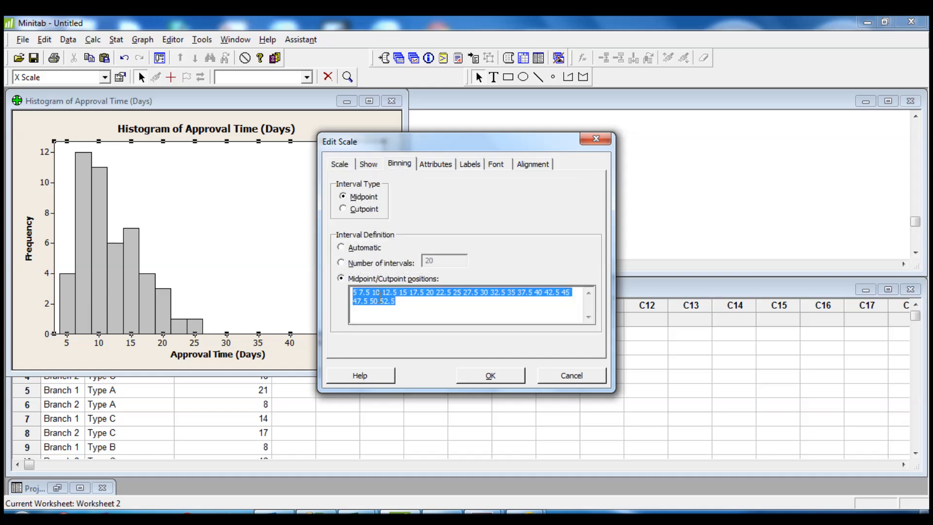
pyautogui.rightClick(380, 299)
pyautogui.click(412, 341)
# Replace the x-axis tick positions with the copied 5 to 52.5 midpoint list and apply it.
pyautogui.click(344, 168)
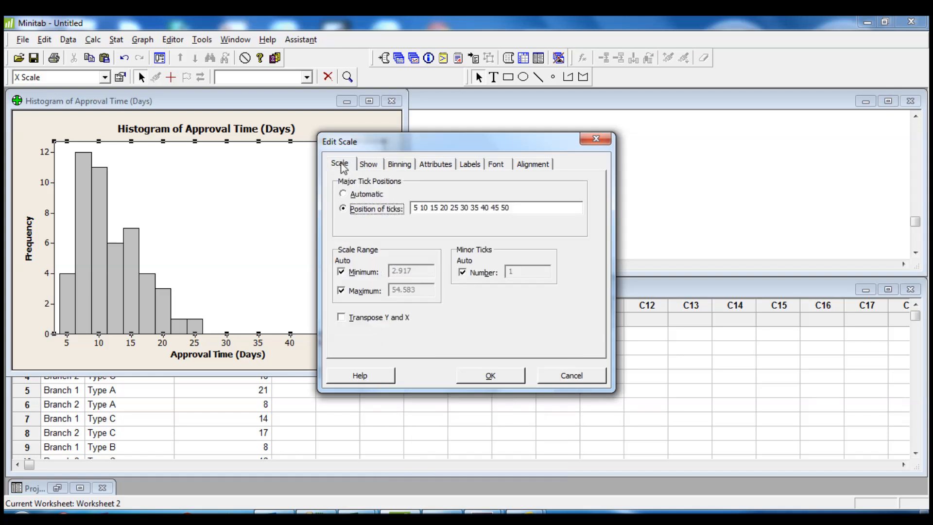
pyautogui.moveTo(522, 208); pyautogui.dragTo(368, 201)
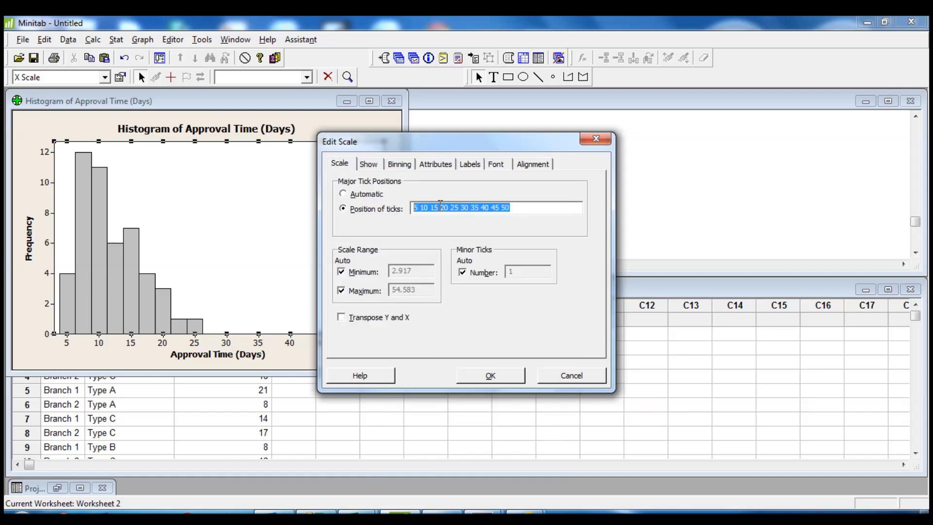
pyautogui.rightClick(452, 208)
pyautogui.click(482, 266)
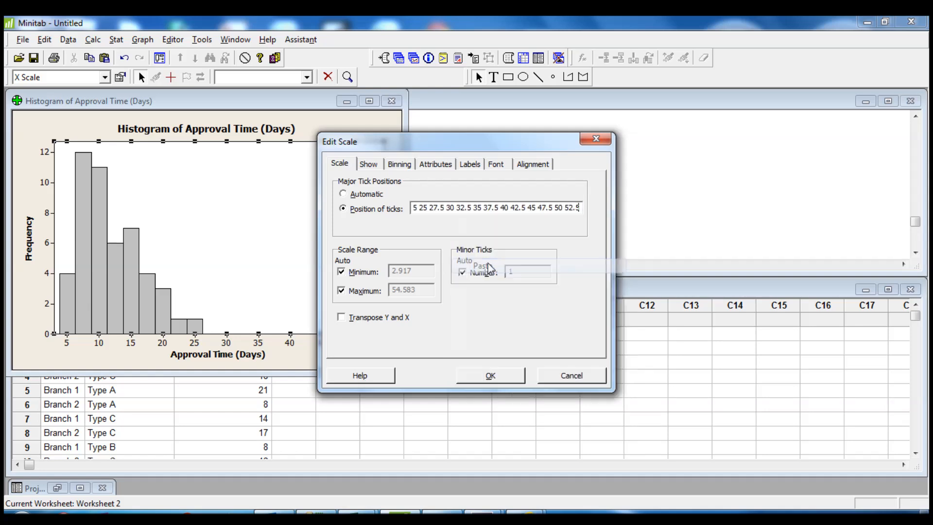
pyautogui.click(498, 381)
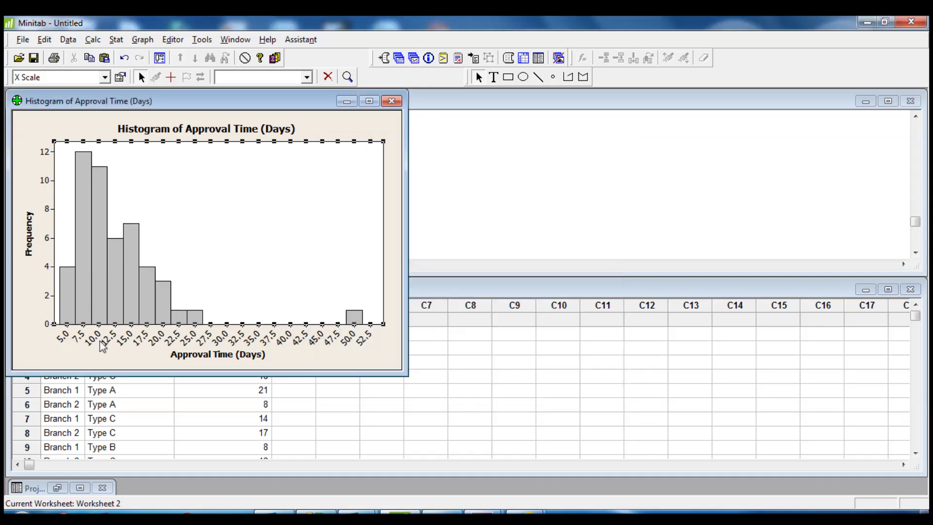
pyautogui.click(262, 339)
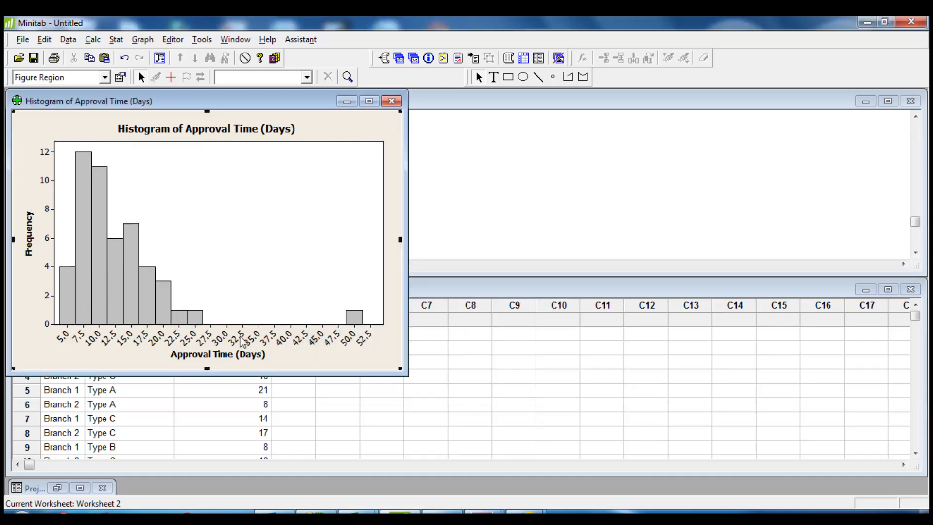
# Replace the histogram's bin midpoint positions with the shorthand 5:50/5.
pyautogui.doubleClick(243, 340)
pyautogui.moveTo(432, 141); pyautogui.dragTo(524, 114)
pyautogui.click(492, 139)
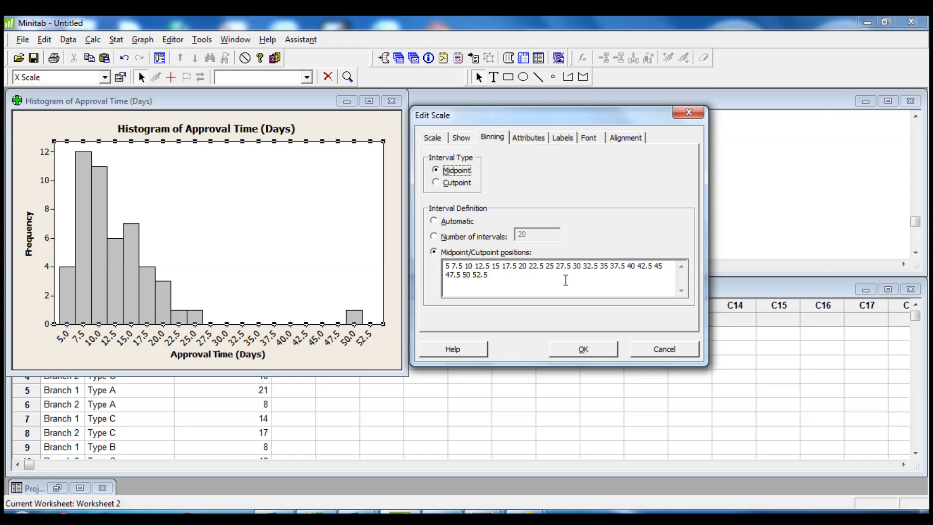
pyautogui.moveTo(520, 276); pyautogui.dragTo(446, 267)
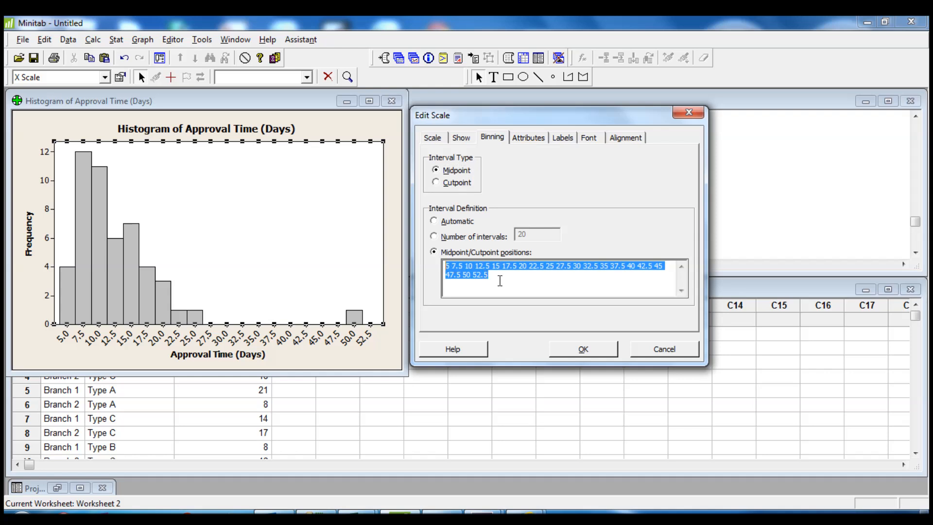
pyautogui.press('Delete')
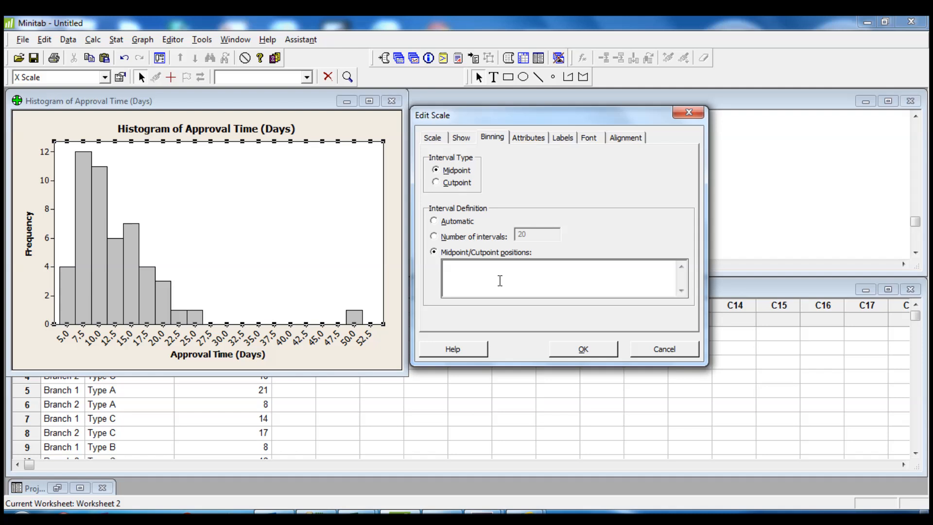
pyautogui.write('5:50/')
pyautogui.write('5')
# Copy the midpoint expression, set the x-axis tick positions to 5:50/5 as well, and apply the scale changes.
pyautogui.moveTo(487, 266); pyautogui.dragTo(444, 265)
pyautogui.rightClick(476, 265)
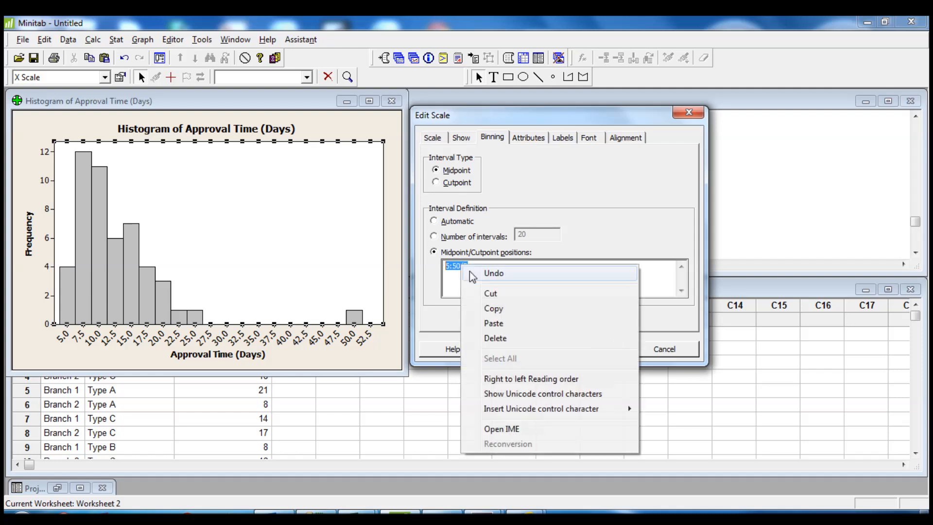
pyautogui.click(494, 309)
pyautogui.click(433, 137)
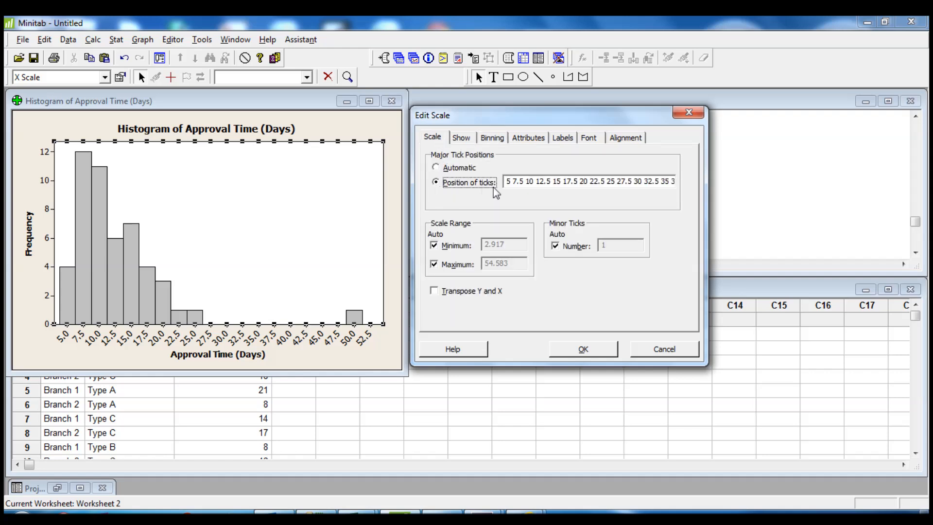
pyautogui.moveTo(506, 182); pyautogui.dragTo(716, 186)
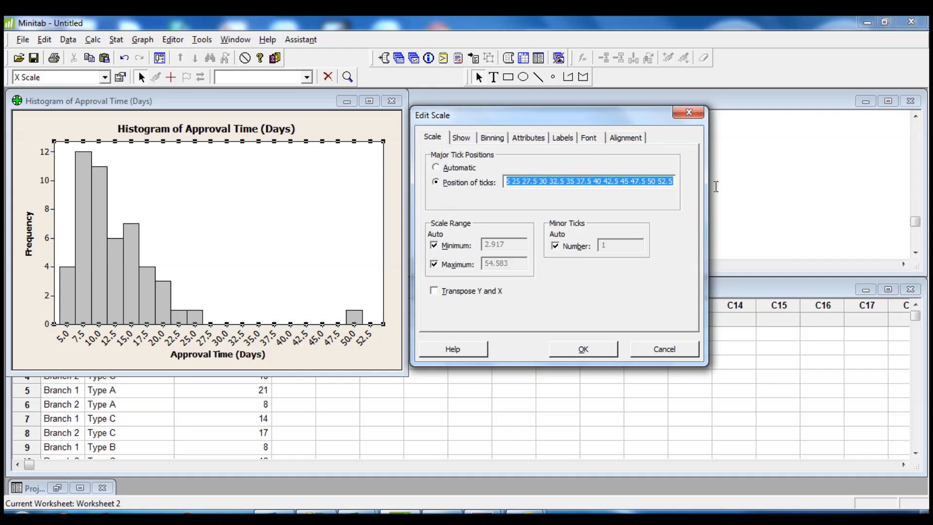
pyautogui.press('Delete')
pyautogui.write('5:50/5')
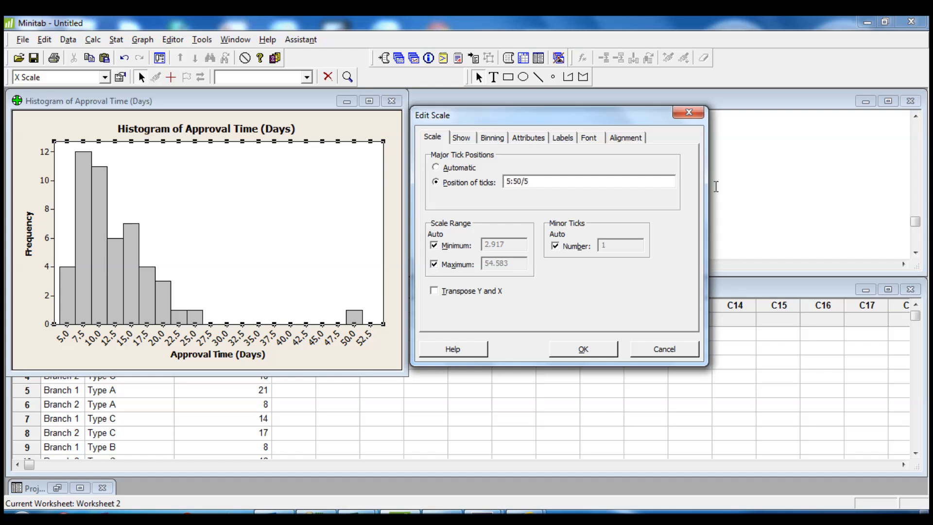
pyautogui.click(597, 352)
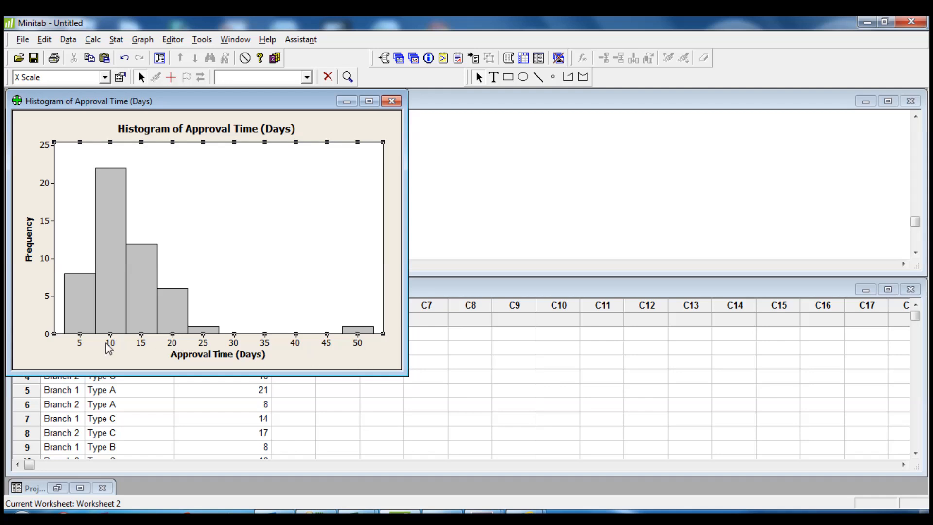
# Replace the histogram's bin midpoint positions with the shorthand 5:50/2.
pyautogui.doubleClick(142, 346)
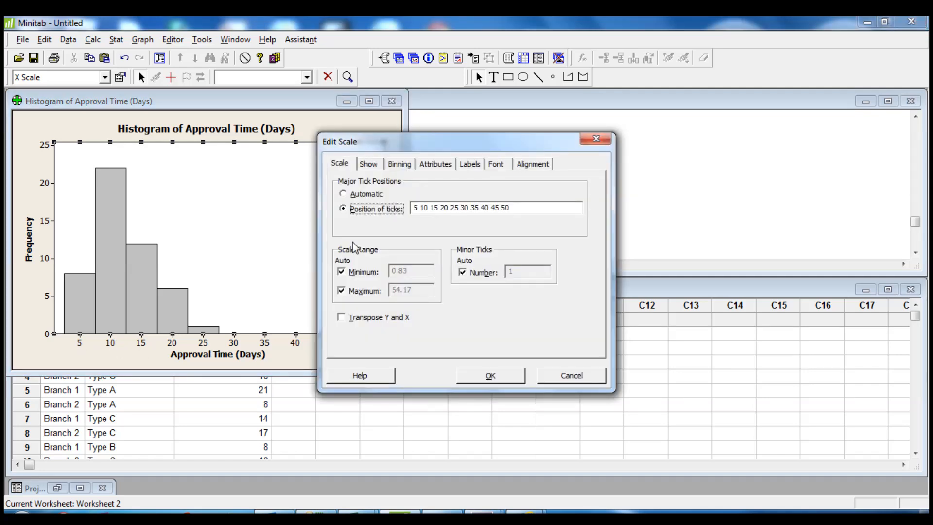
pyautogui.click(401, 165)
pyautogui.click(447, 291)
pyautogui.hotkey('ctrl', 'a')
pyautogui.write('5')
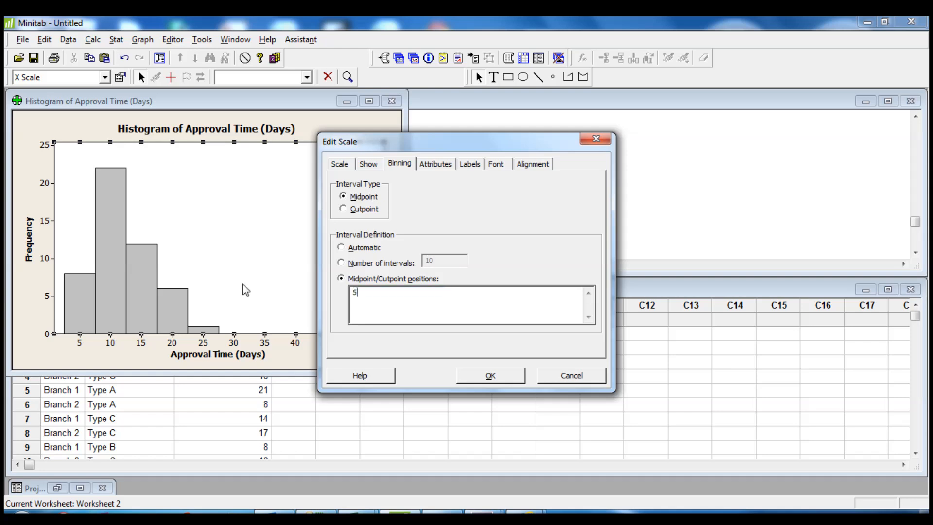
pyautogui.write(':50/2')
# Copy the new midpoint expression, set the x-axis tick positions to 5:50/2 as well, and apply the scale changes.
pyautogui.moveTo(387, 302); pyautogui.dragTo(350, 294)
pyautogui.rightClick(358, 291)
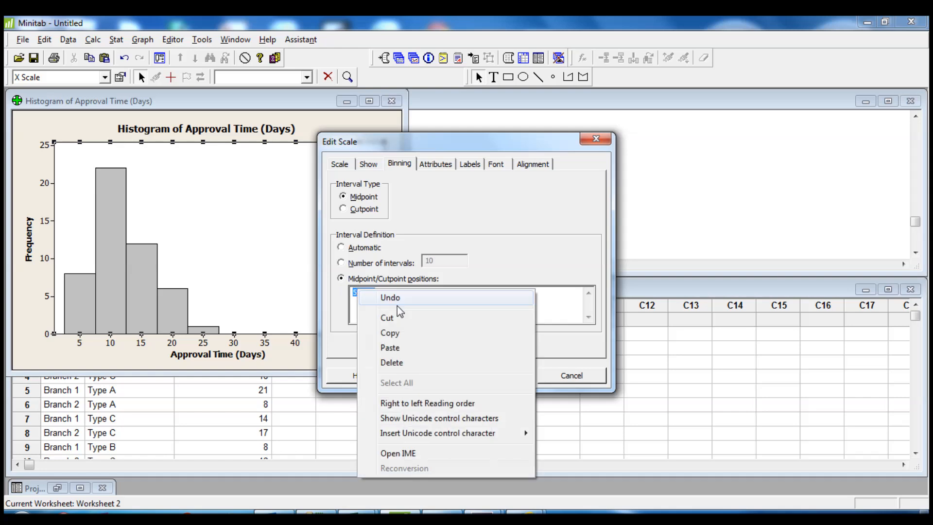
pyautogui.click(411, 334)
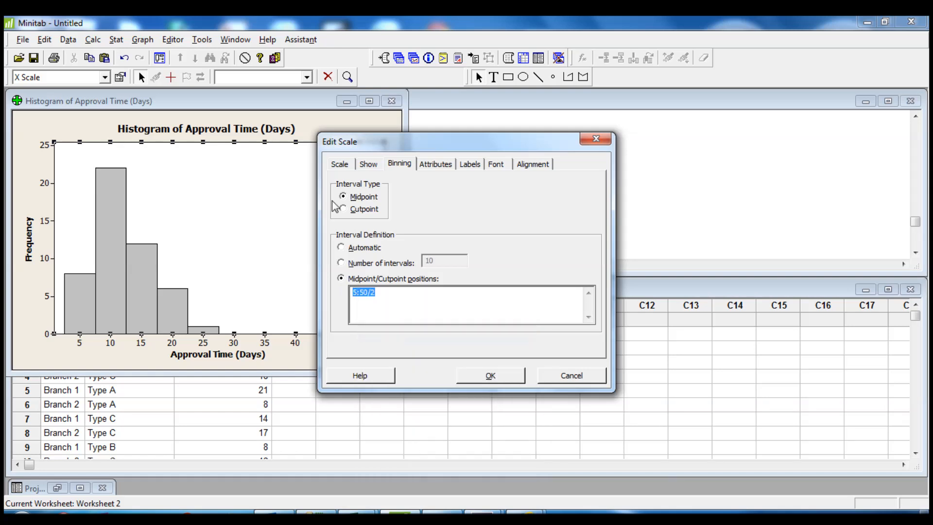
pyautogui.click(340, 164)
pyautogui.moveTo(510, 208); pyautogui.dragTo(410, 209)
pyautogui.hotkey('ctrl', 'v')
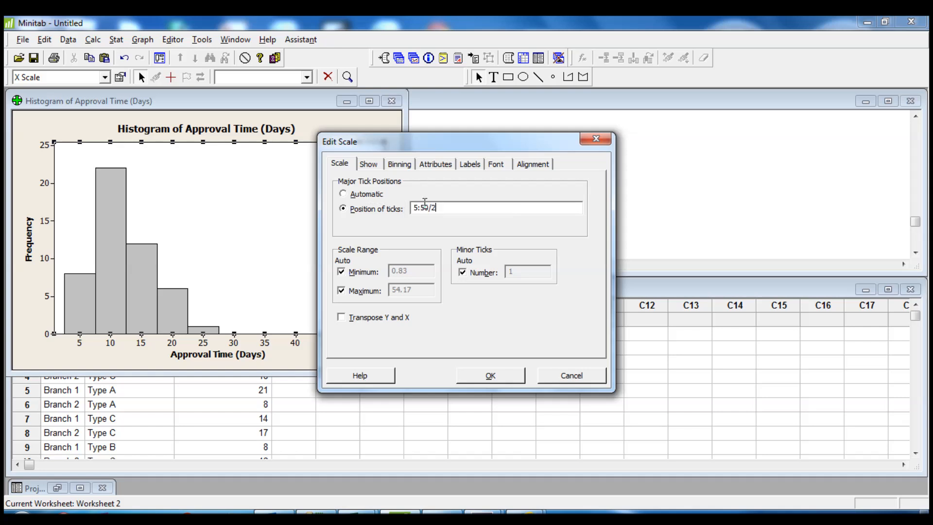
pyautogui.click(514, 378)
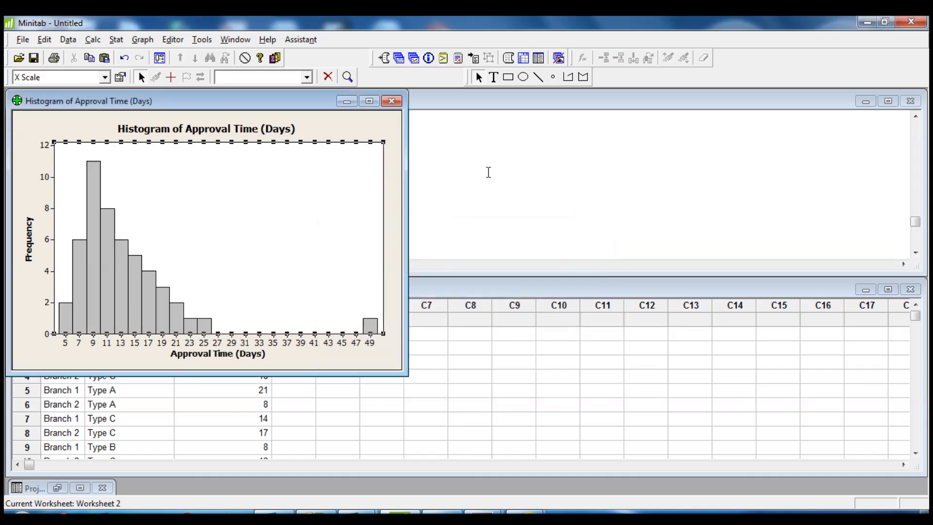
pyautogui.click(364, 358)
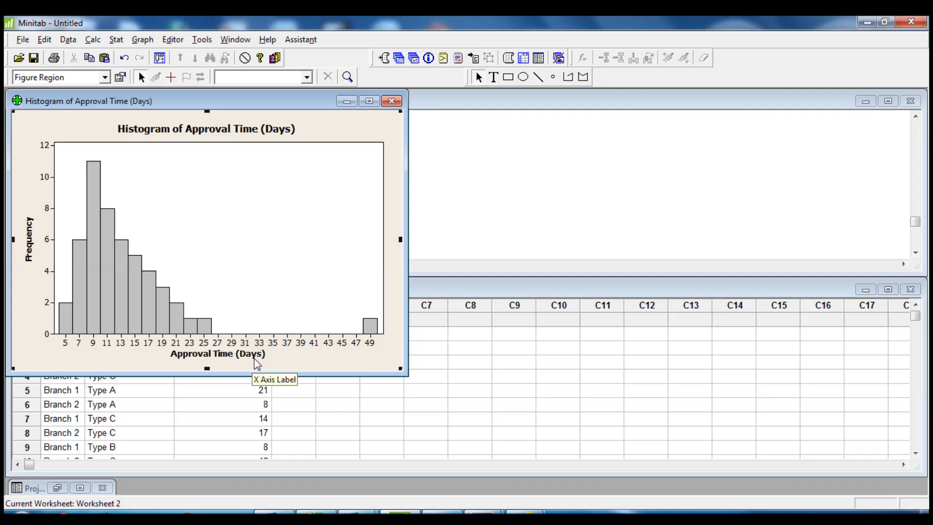
# Add a reference line to the histogram at the data value 15.
pyautogui.click(135, 349)
pyautogui.rightClick(136, 349)
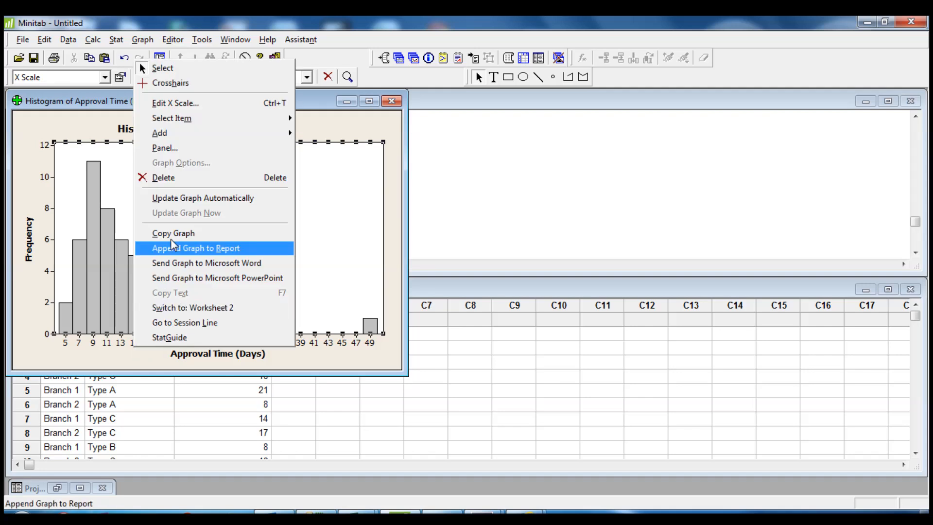
pyautogui.moveTo(193, 134)
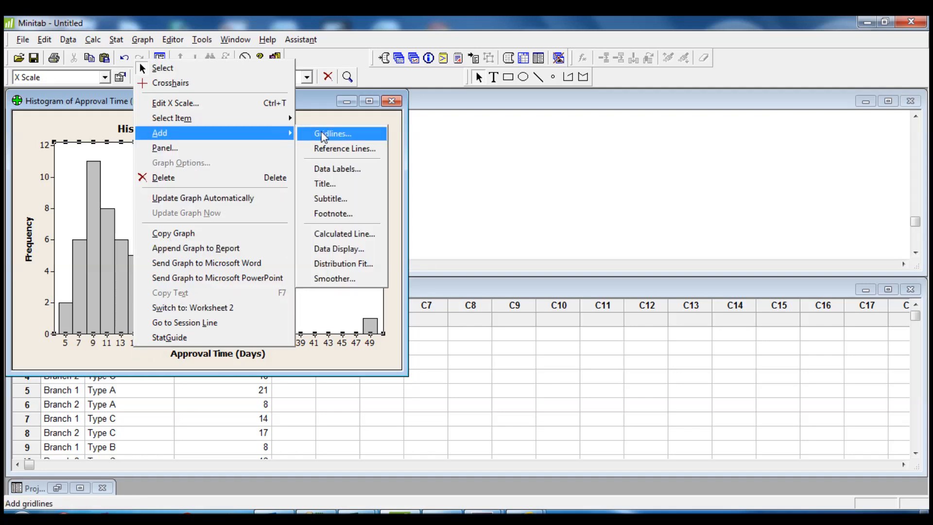
pyautogui.click(348, 151)
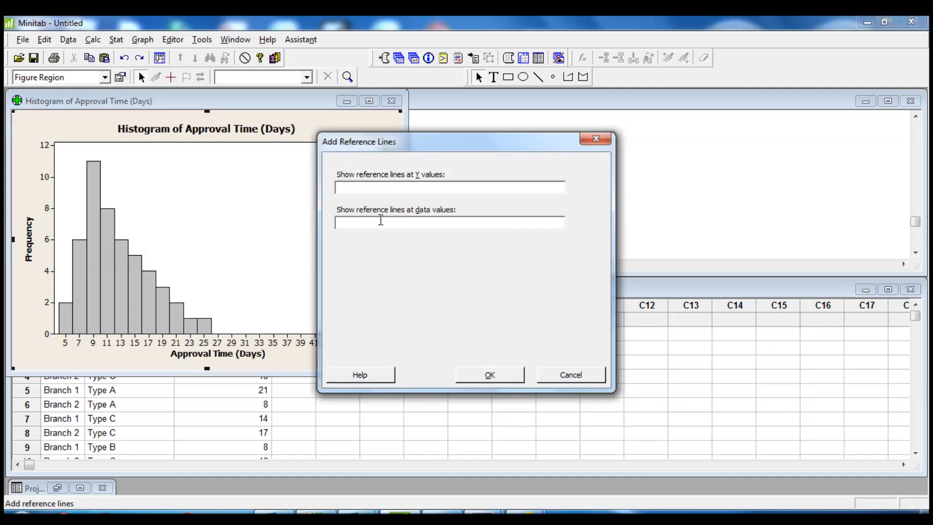
pyautogui.write('15')
pyautogui.click(508, 379)
pyautogui.click(161, 148)
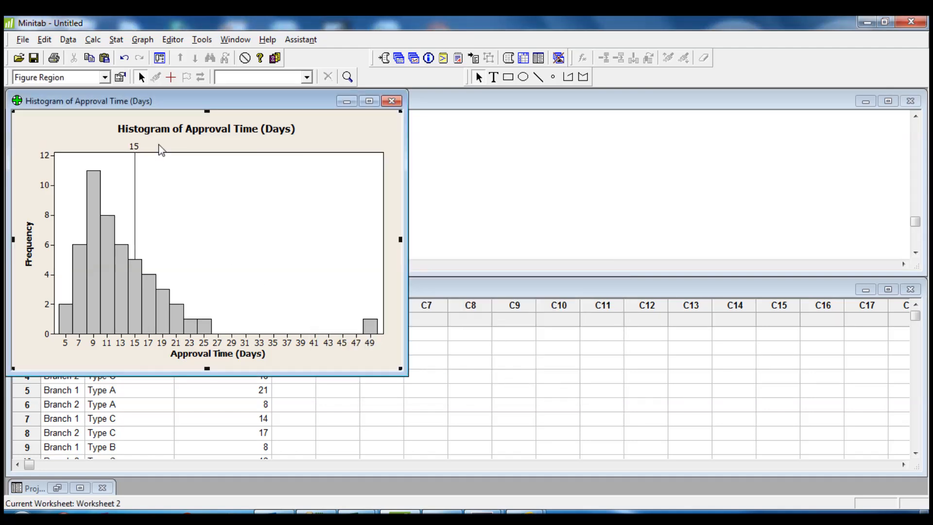
pyautogui.moveTo(138, 278)
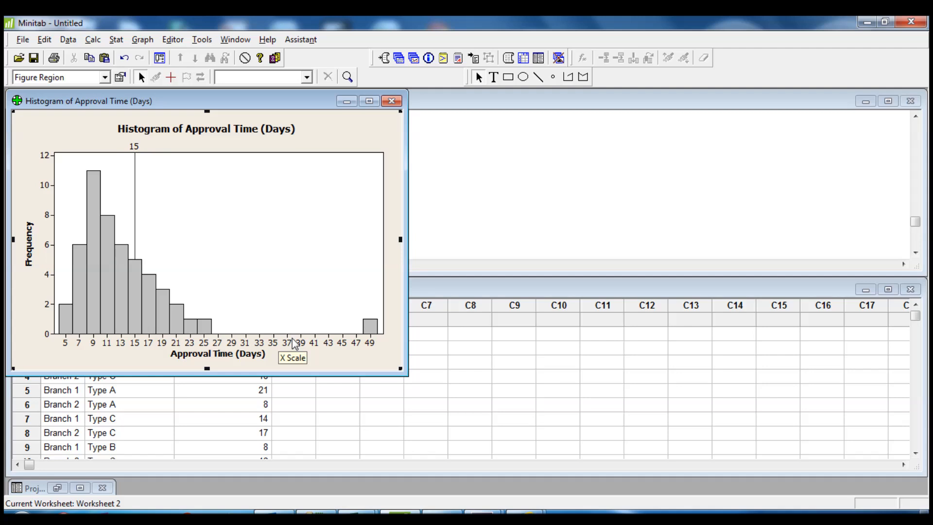
# Set up Display Descriptive Statistics with Approval Time (Days) as the variable.
pyautogui.click(117, 39)
pyautogui.moveTo(130, 60)
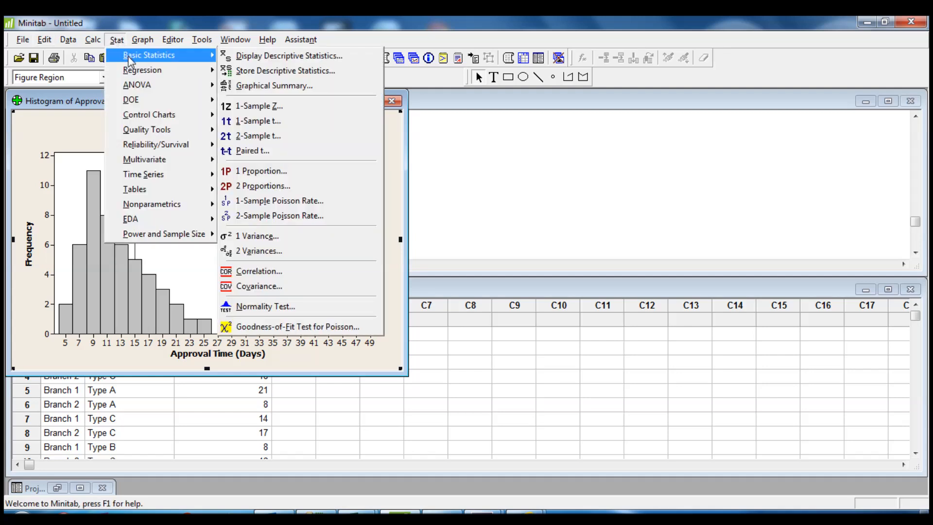
pyautogui.click(268, 58)
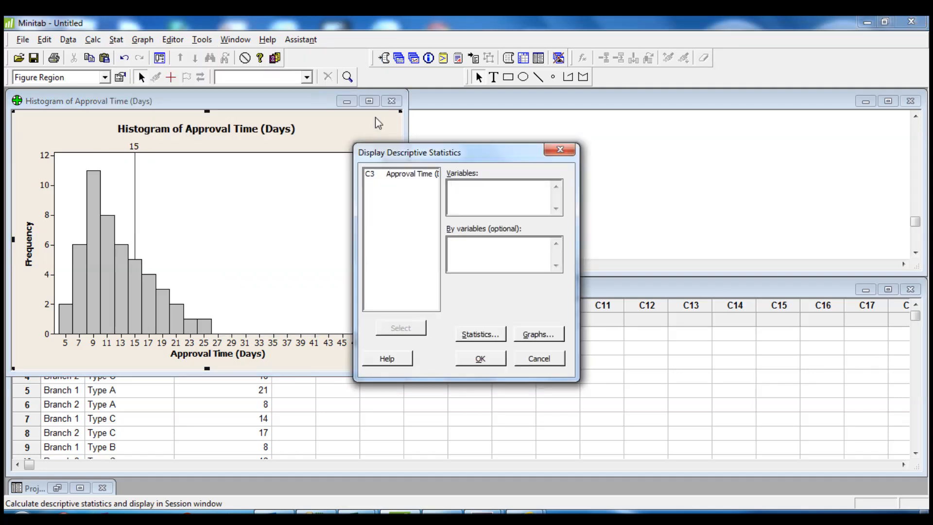
pyautogui.moveTo(407, 151); pyautogui.dragTo(481, 127)
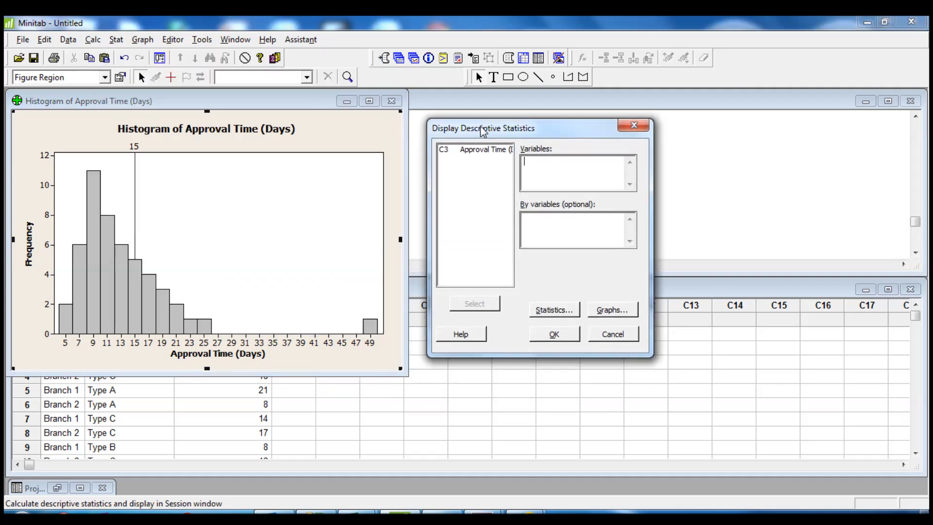
pyautogui.click(477, 153)
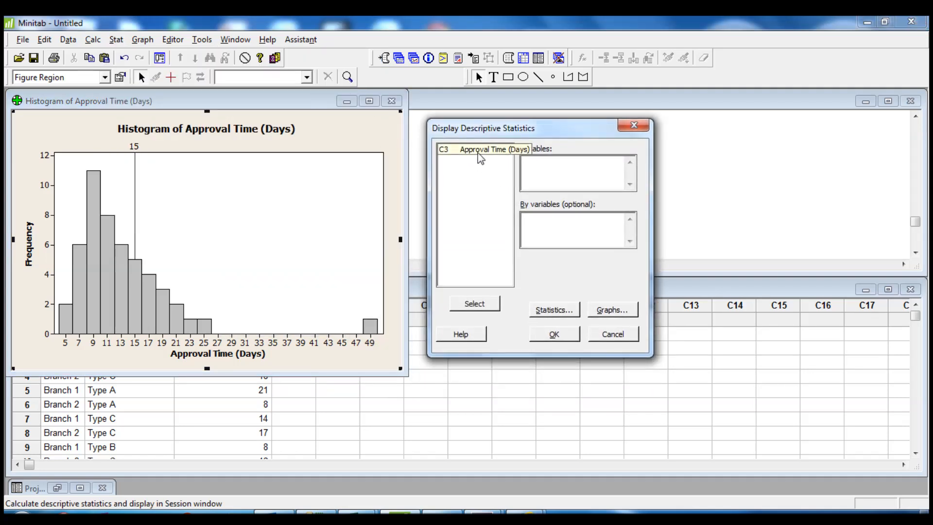
pyautogui.click(495, 304)
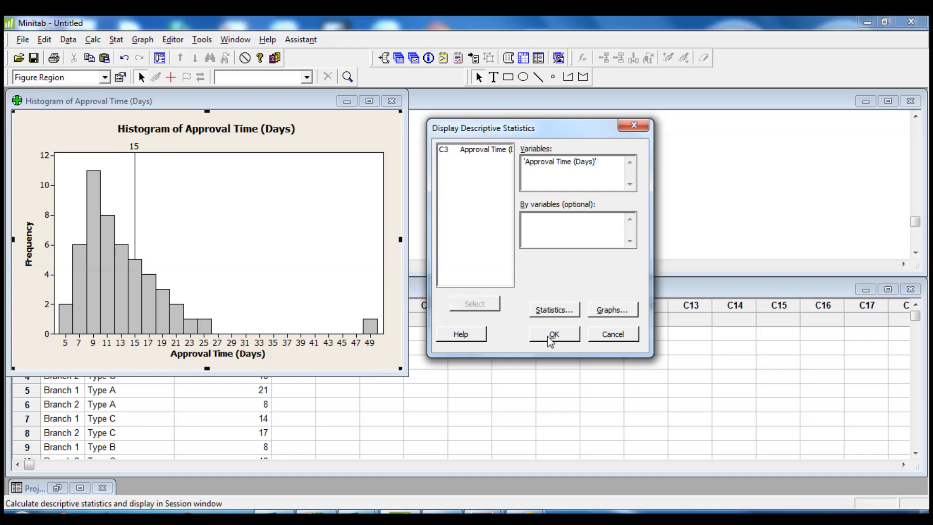
# Limit the reported statistics to mean, median and mode, and generate the descriptive statistics for approval time.
pyautogui.click(575, 315)
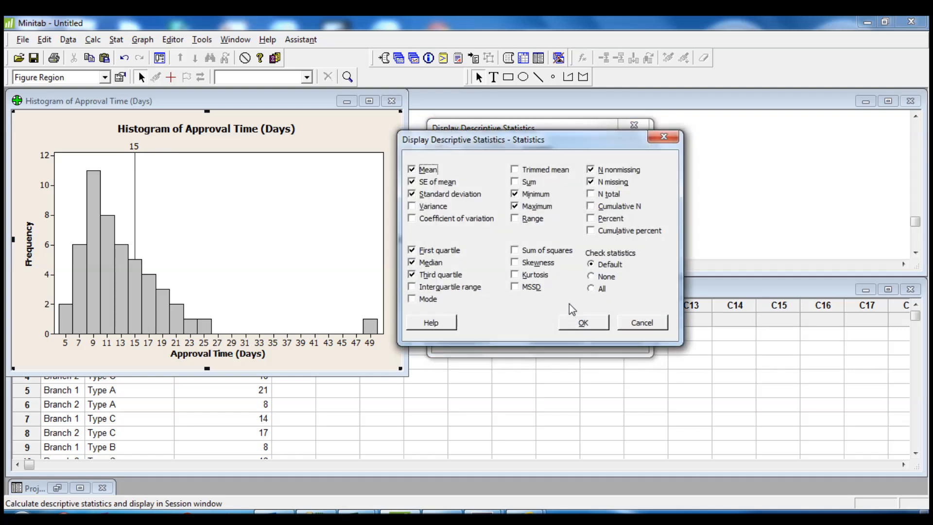
pyautogui.click(602, 279)
pyautogui.click(413, 170)
pyautogui.click(416, 263)
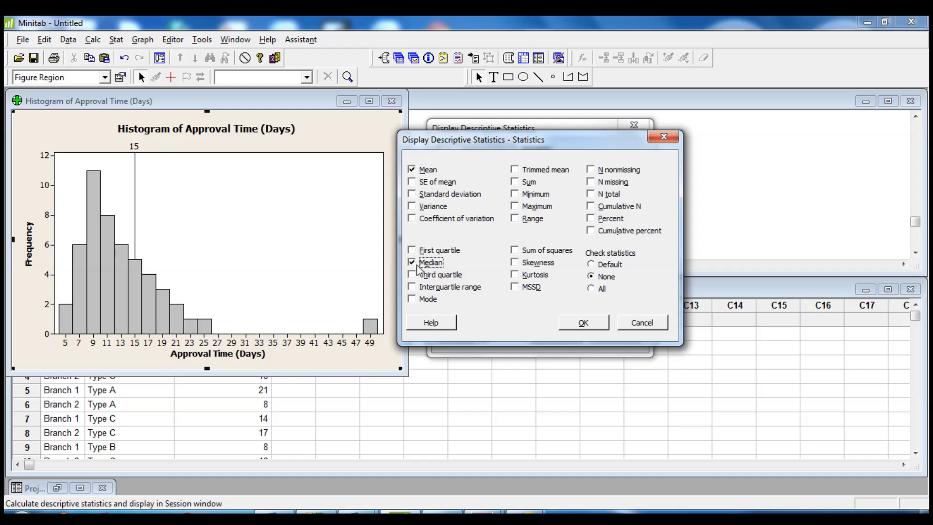
pyautogui.click(416, 304)
pyautogui.click(585, 322)
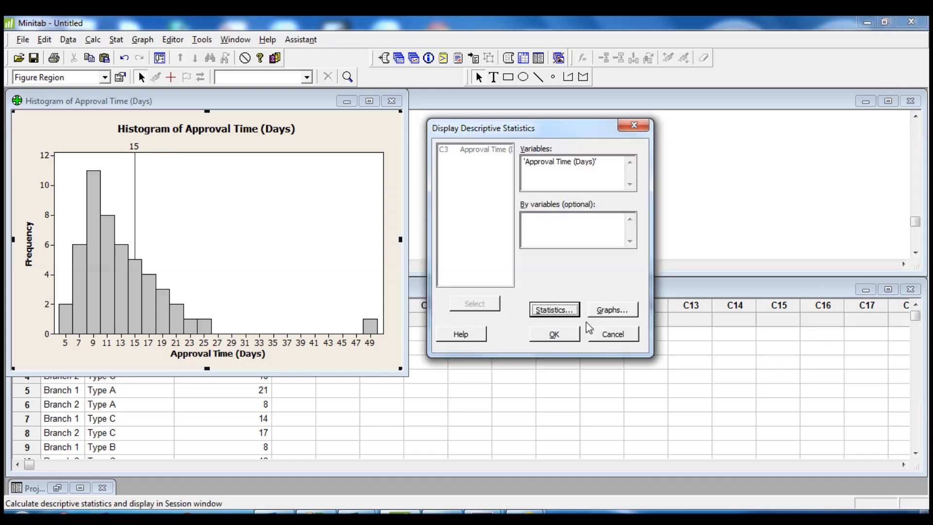
pyautogui.click(562, 335)
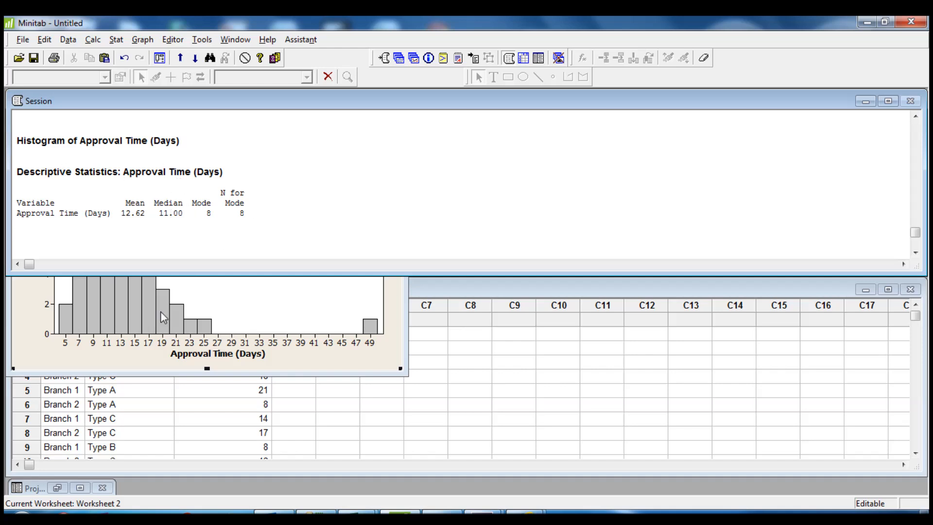
# Bring the histogram to the front and move it beside the descriptive statistics output so both can be compared.
pyautogui.click(325, 362)
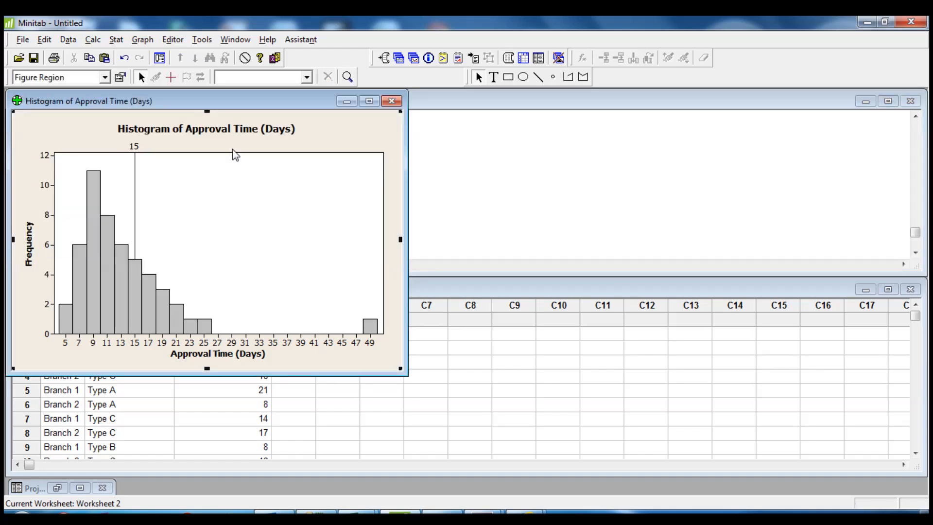
pyautogui.moveTo(230, 102); pyautogui.dragTo(502, 125)
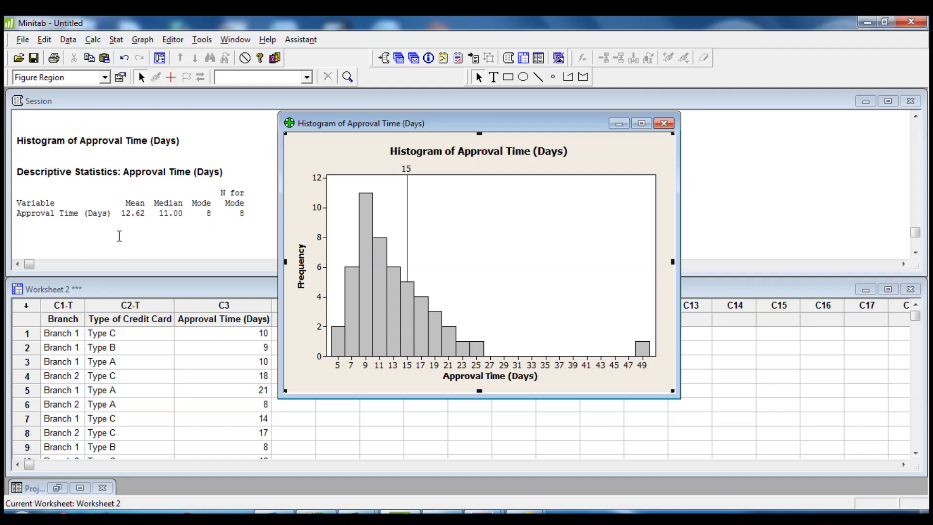
pyautogui.moveTo(446, 350)
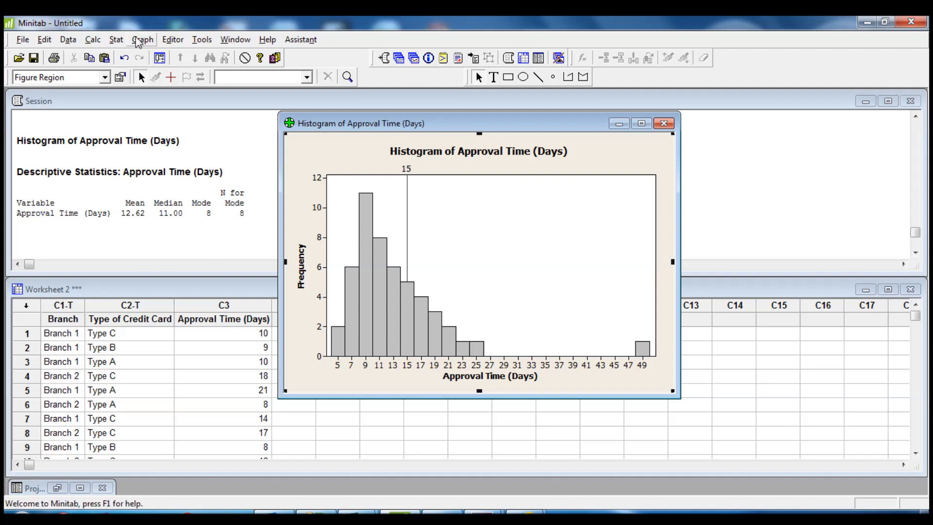
# Rerun the descriptive statistics for Approval Time (Days) with standard deviation, variance and range added to the reported statistics.
pyautogui.click(116, 39)
pyautogui.moveTo(165, 54)
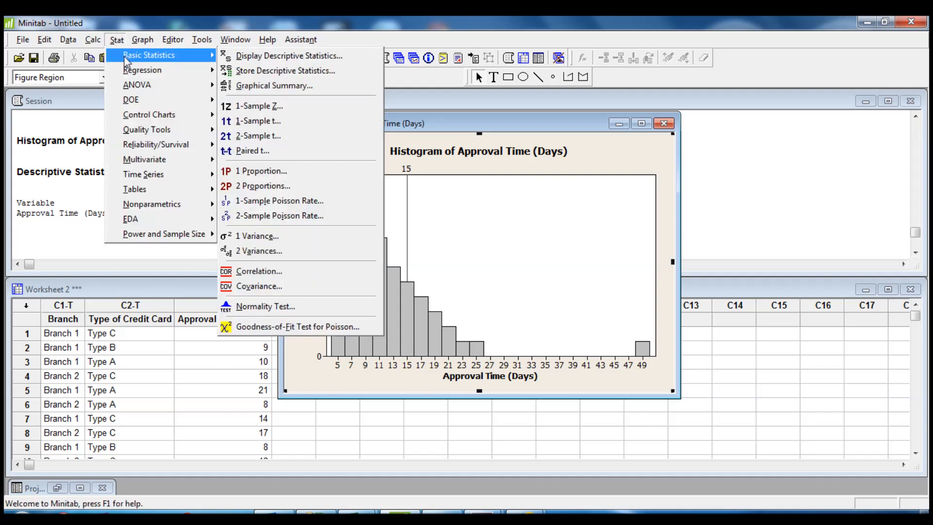
pyautogui.click(238, 61)
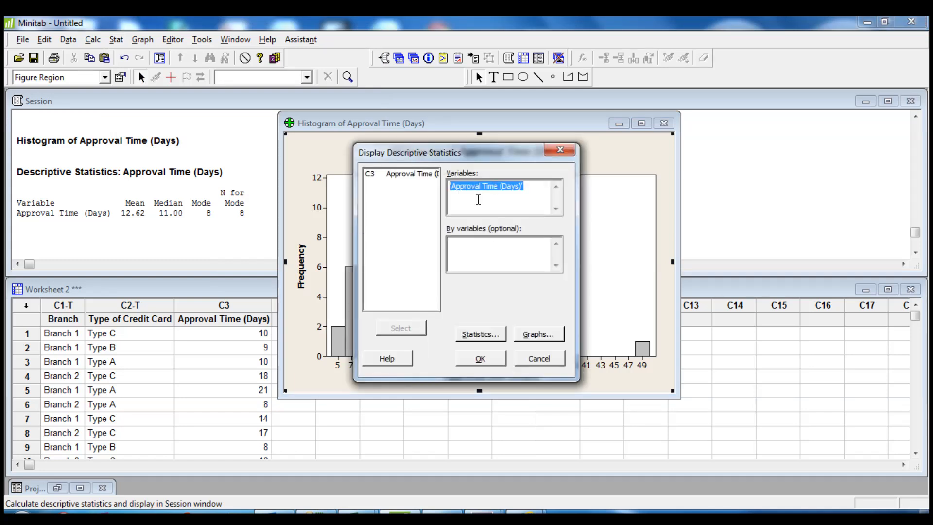
pyautogui.click(492, 336)
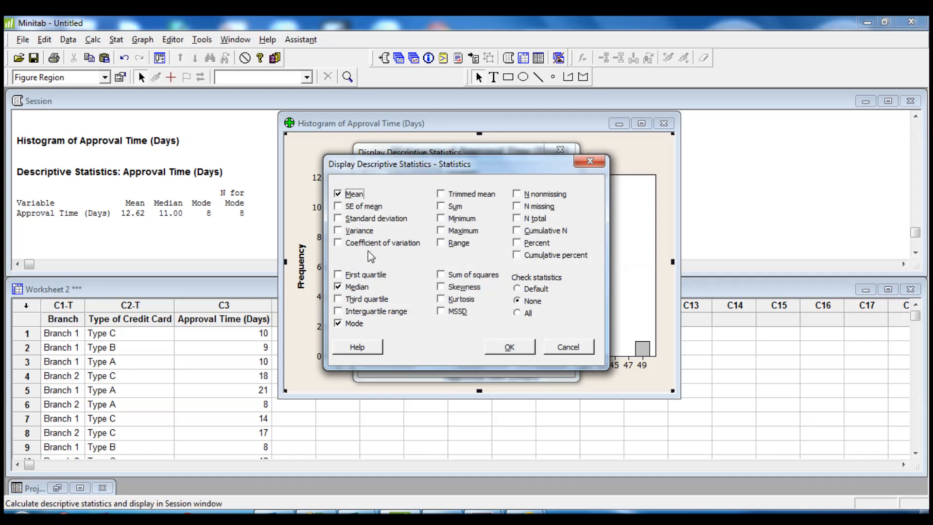
pyautogui.click(354, 231)
pyautogui.click(459, 245)
pyautogui.click(340, 220)
pyautogui.click(508, 347)
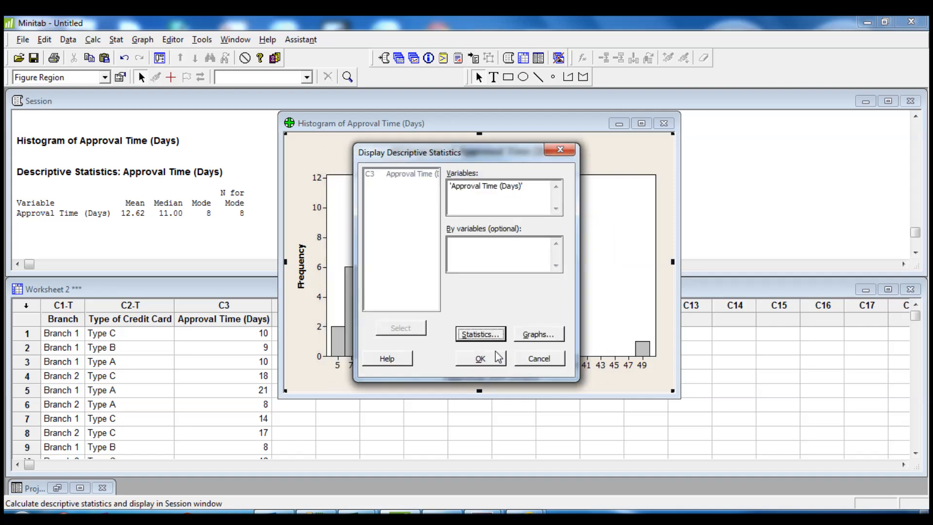
pyautogui.click(481, 359)
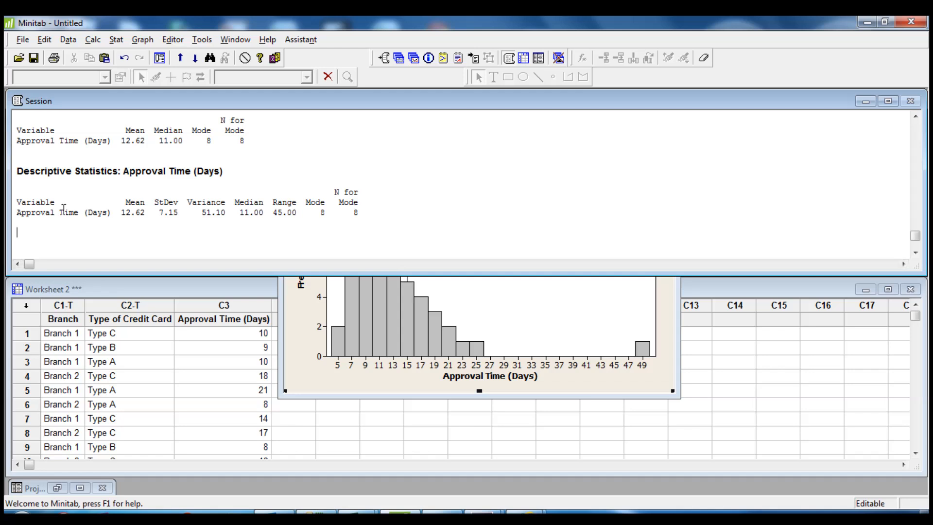